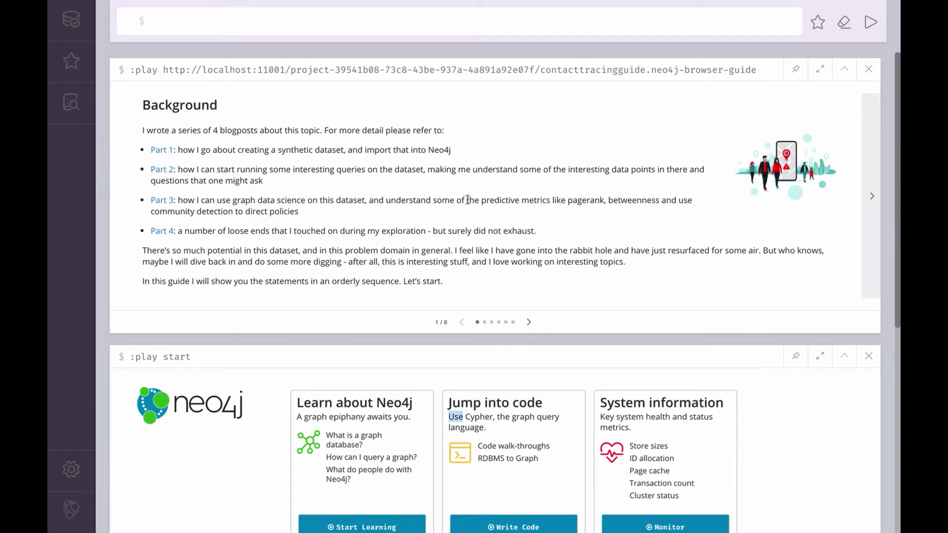
Advance the contact tracing guide to its Querying Data page and look over the database's node labels, relationship types and property keys.
{"action": "left_click", "coordinate": [528, 322]}
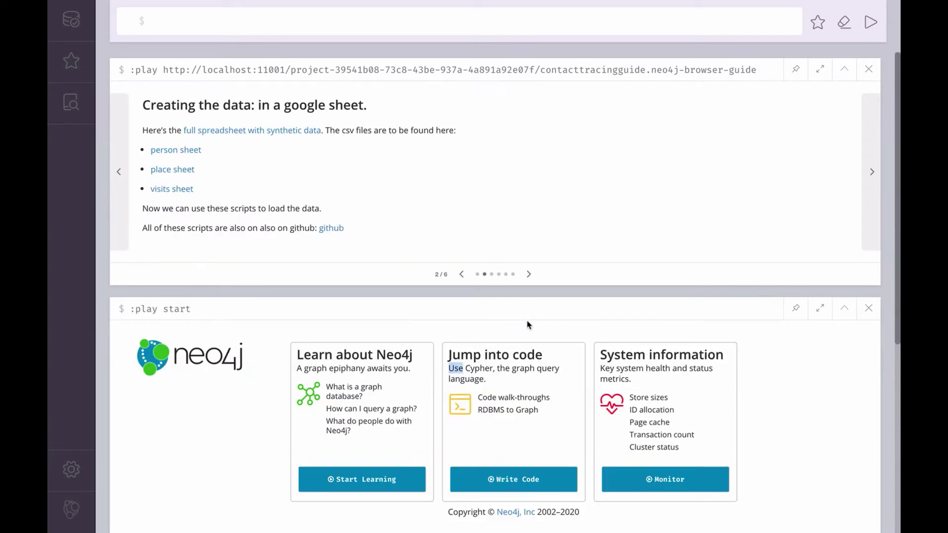
{"action": "left_click", "coordinate": [530, 274]}
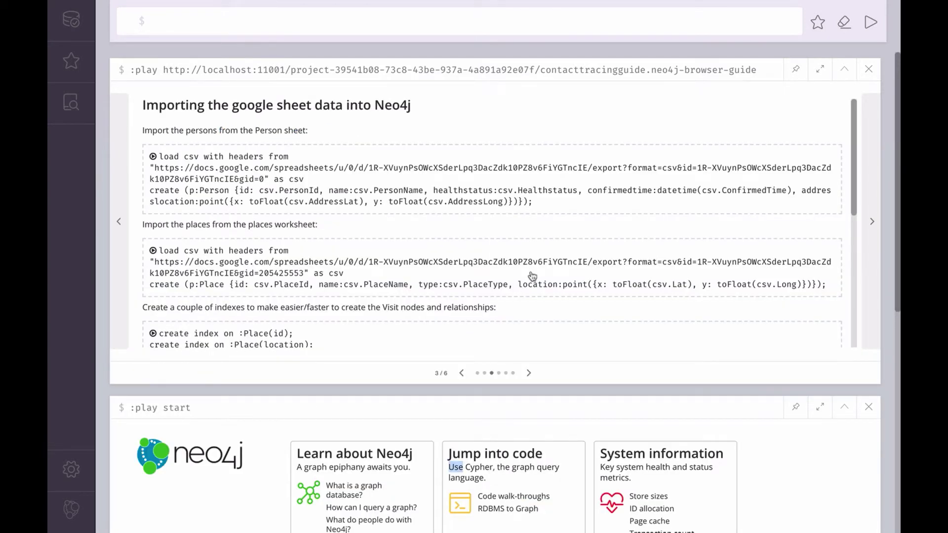
{"action": "left_click", "coordinate": [531, 374]}
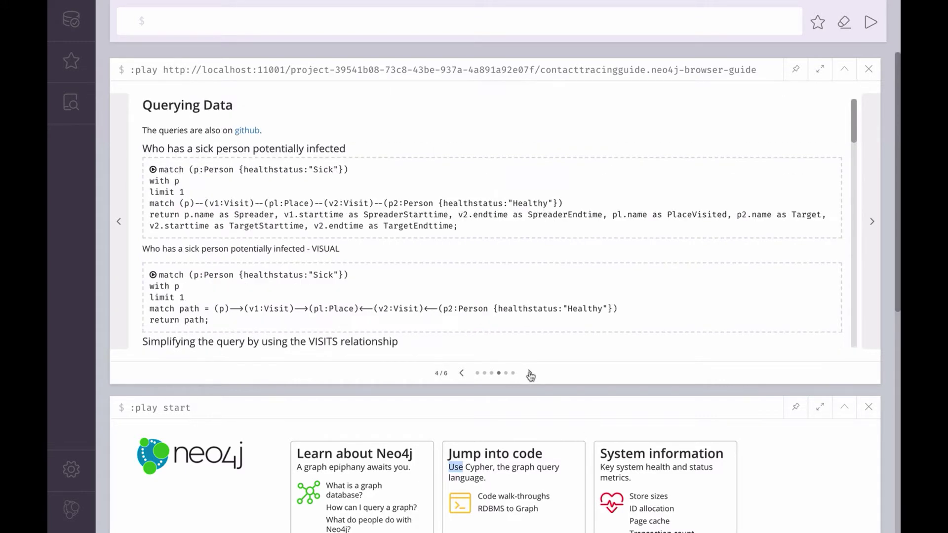
{"action": "left_click", "coordinate": [72, 18]}
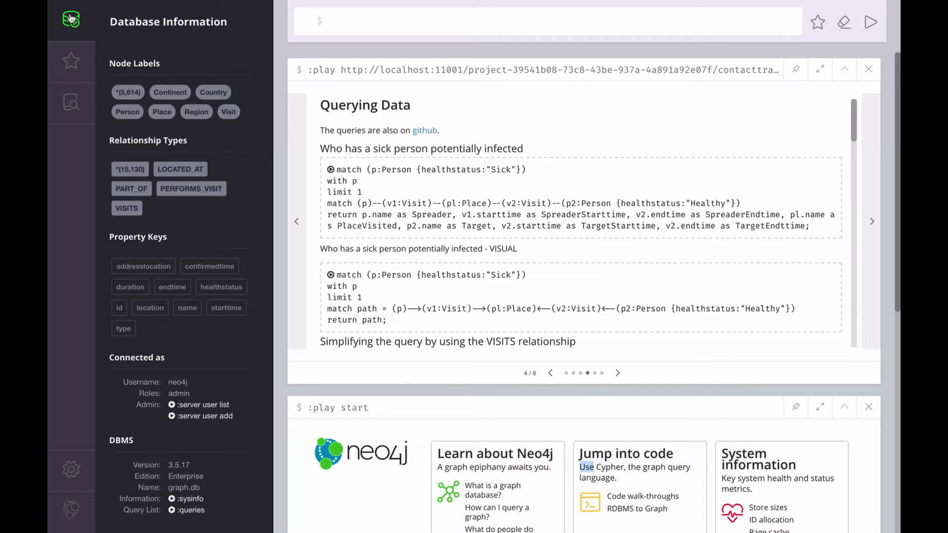
{"action": "left_click", "coordinate": [71, 19]}
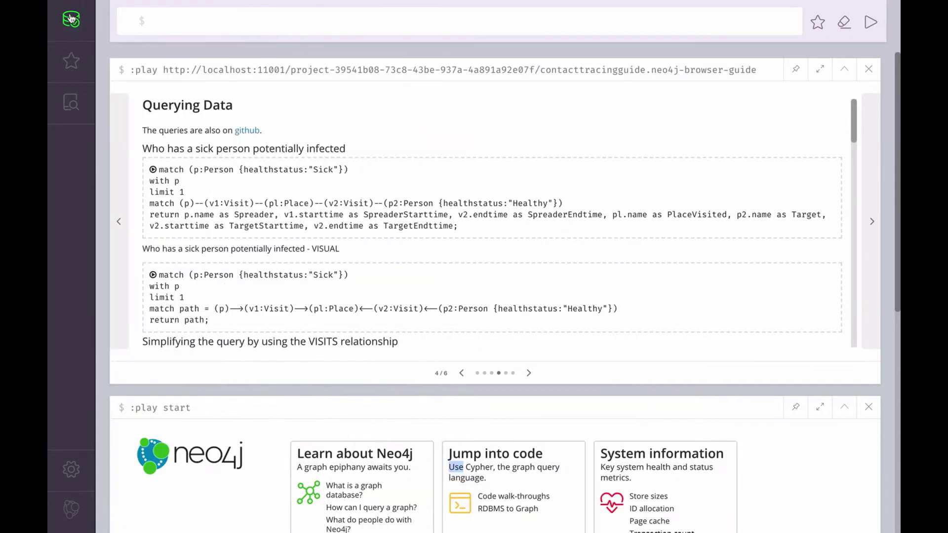
Load the "Who has a sick person potentially infected" query into an enlarged editor, examine its Sick and Healthy match clauses, and run it.
{"action": "left_click", "coordinate": [343, 195]}
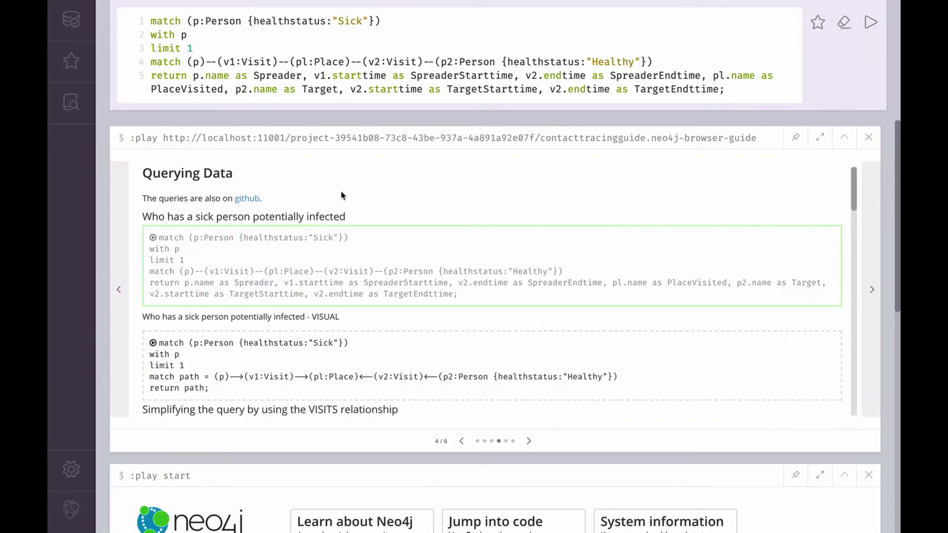
{"action": "key", "text": "Escape"}
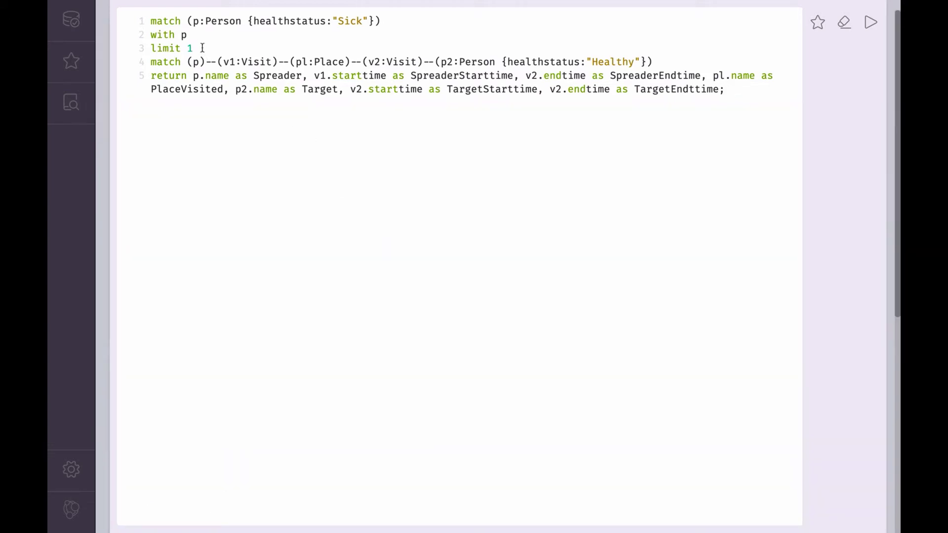
{"action": "left_click_drag", "start_coordinate": [196, 48], "coordinate": [145, 20]}
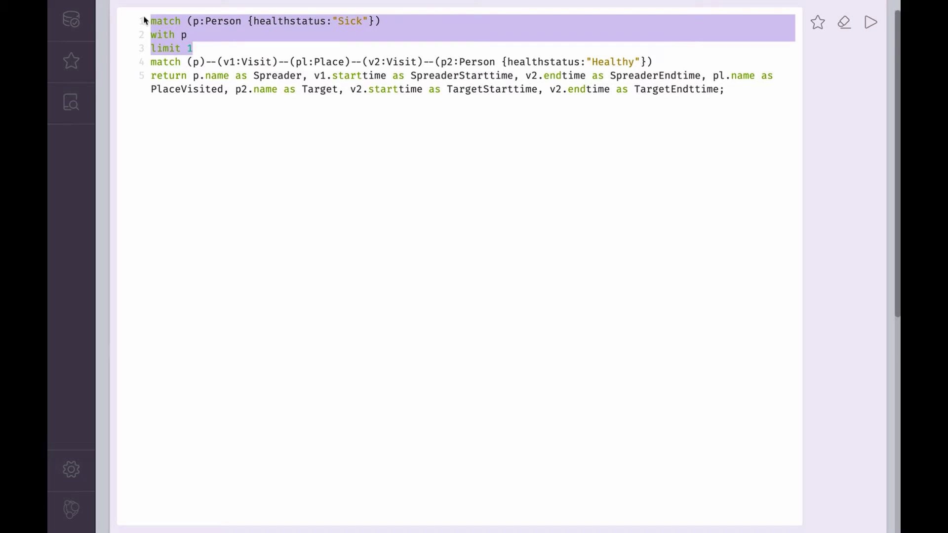
{"action": "double_click", "coordinate": [163, 61]}
{"action": "triple_click", "coordinate": [162, 62]}
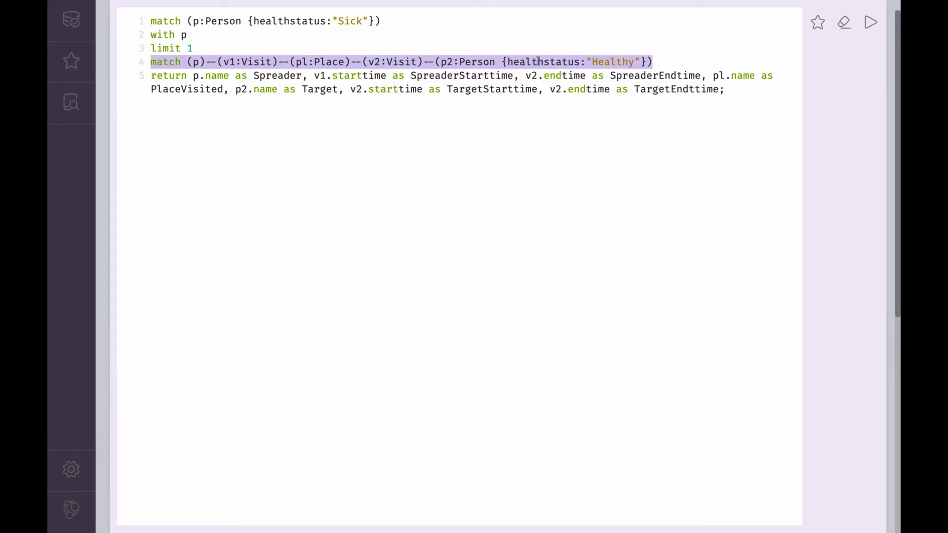
{"action": "double_click", "coordinate": [607, 63]}
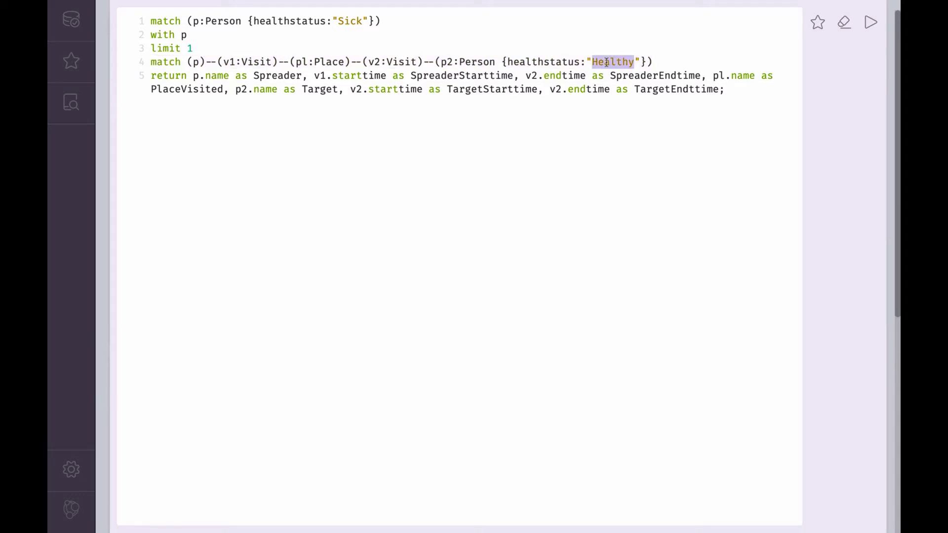
{"action": "key", "text": "ctrl+Return"}
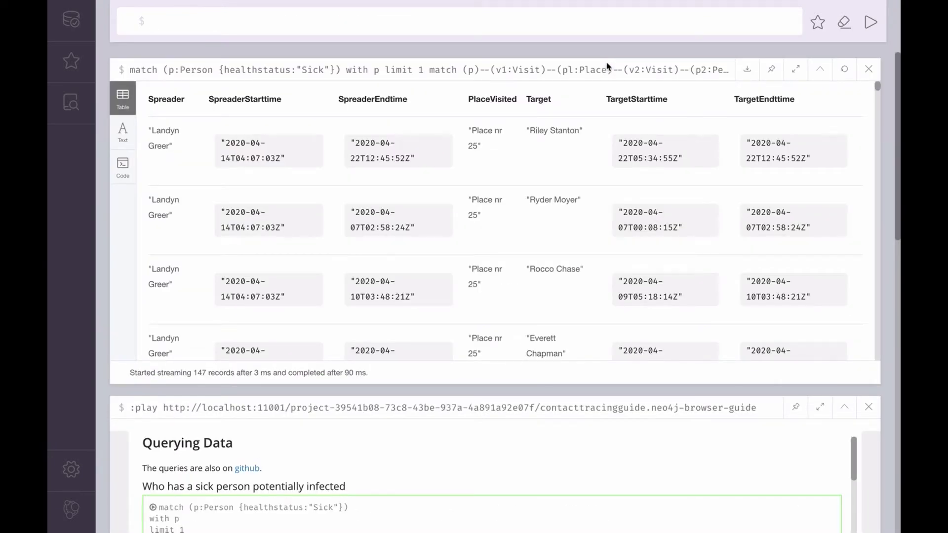
Review the Spreader, PlaceVisited and Target columns of the query's table result, and close that result frame.
{"action": "double_click", "coordinate": [170, 101]}
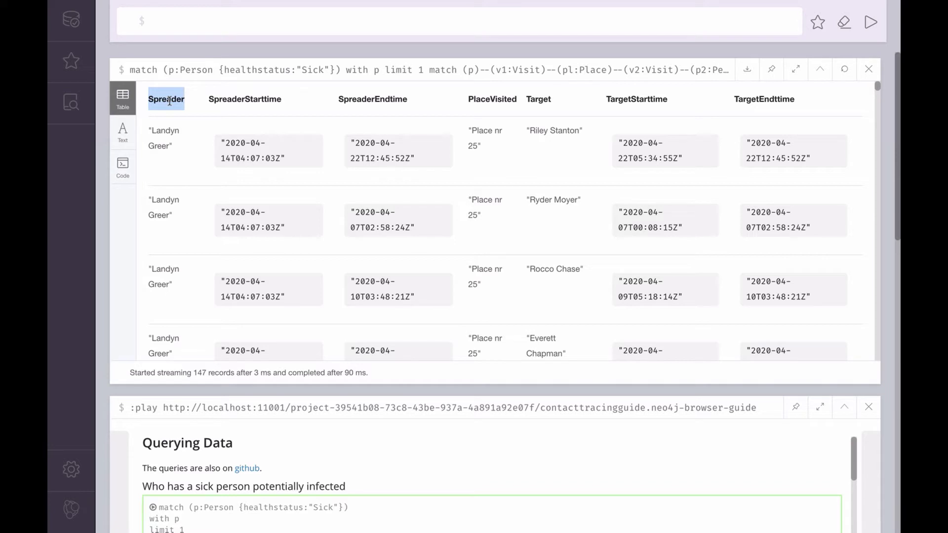
{"action": "double_click", "coordinate": [486, 98]}
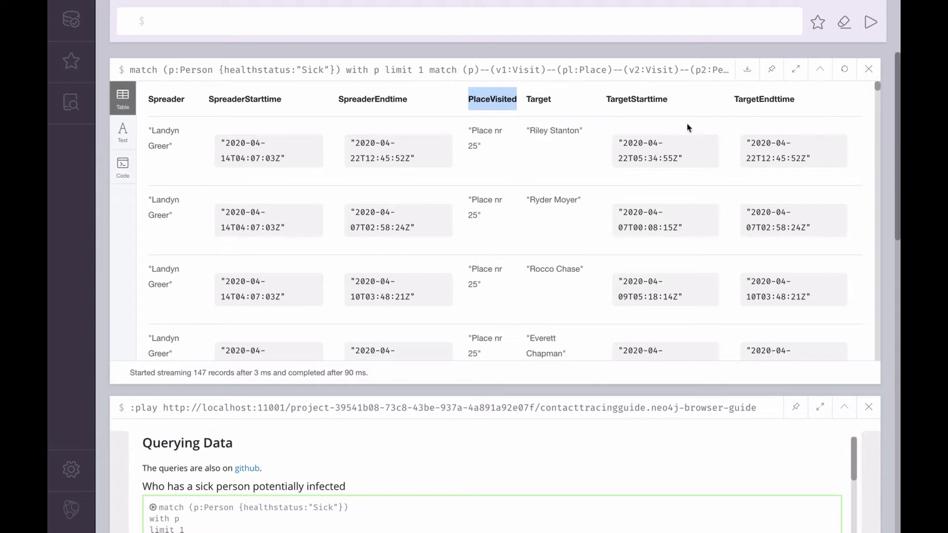
{"action": "double_click", "coordinate": [538, 97]}
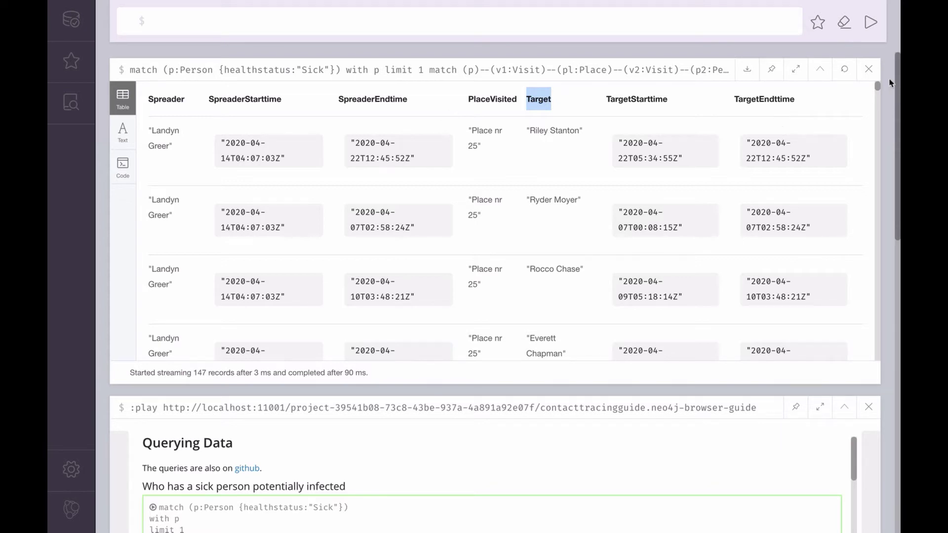
{"action": "left_click", "coordinate": [869, 73]}
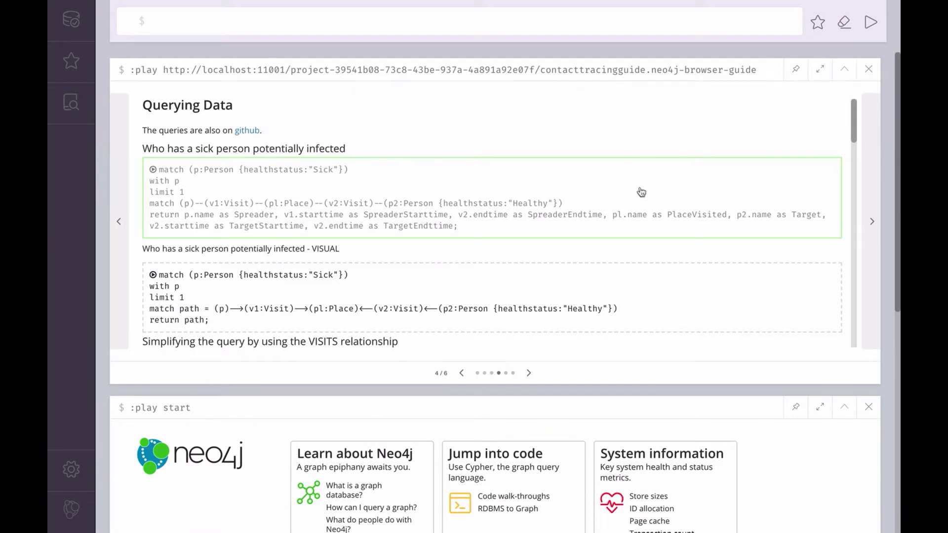
Run the guide's query under "Simplifying the query by using the VISITS relationship".
{"action": "scroll", "coordinate": [628, 185], "scroll_direction": "down", "scroll_amount": 2}
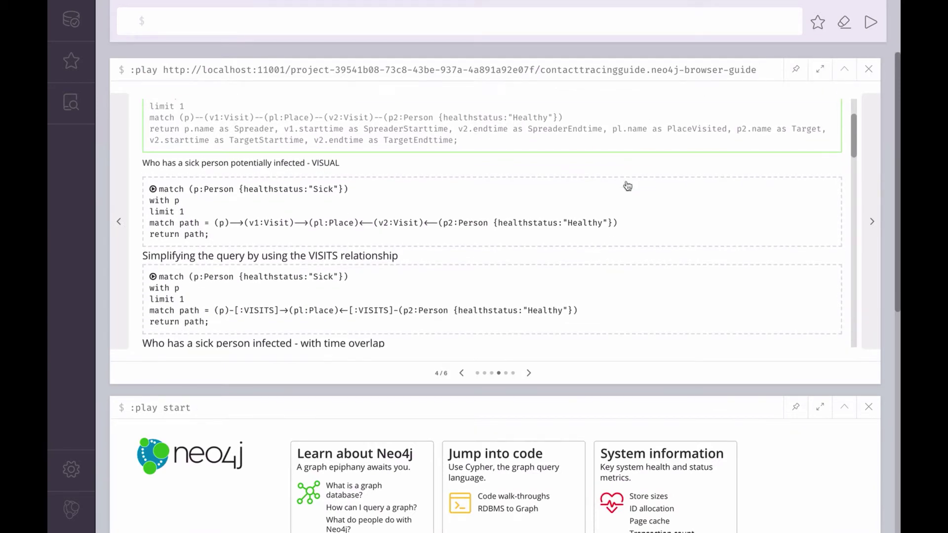
{"action": "scroll", "coordinate": [627, 185], "scroll_direction": "down", "scroll_amount": 1}
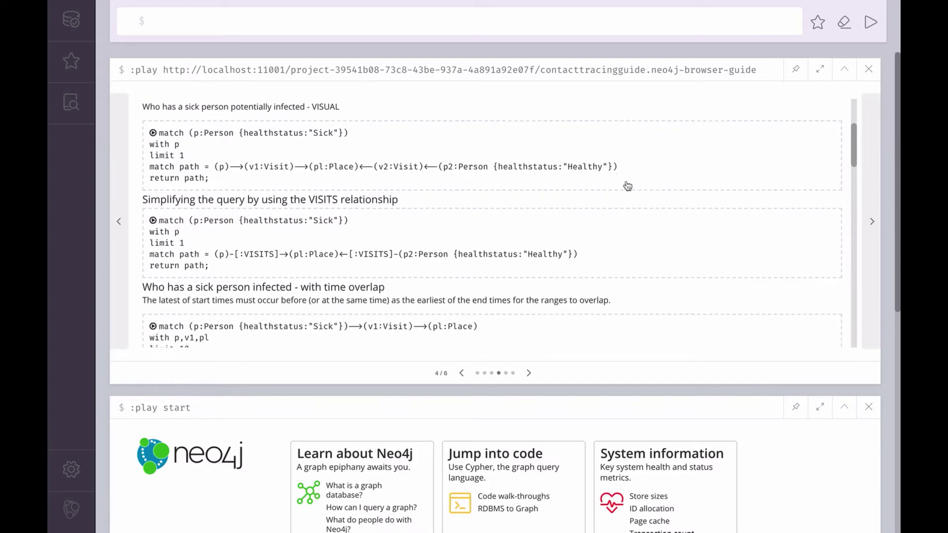
{"action": "left_click", "coordinate": [425, 251]}
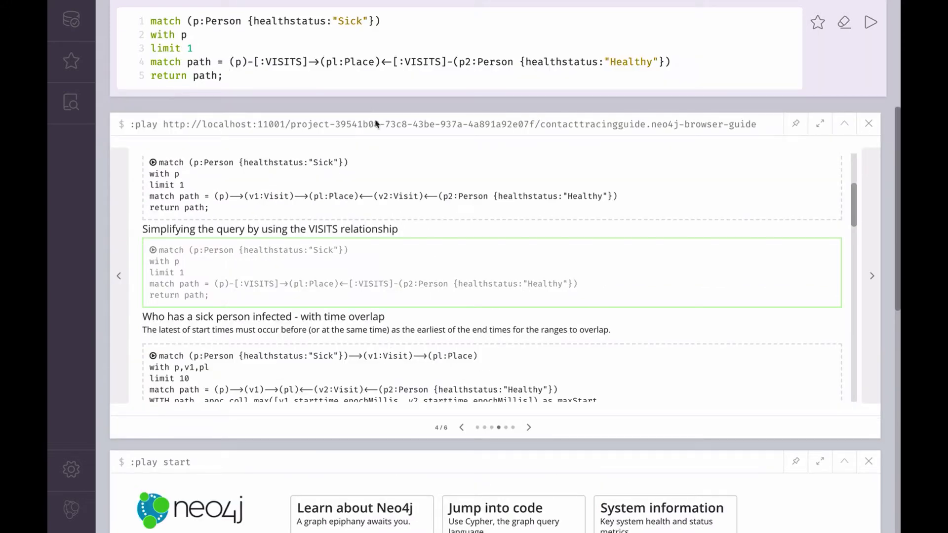
{"action": "key", "text": "ctrl+Return"}
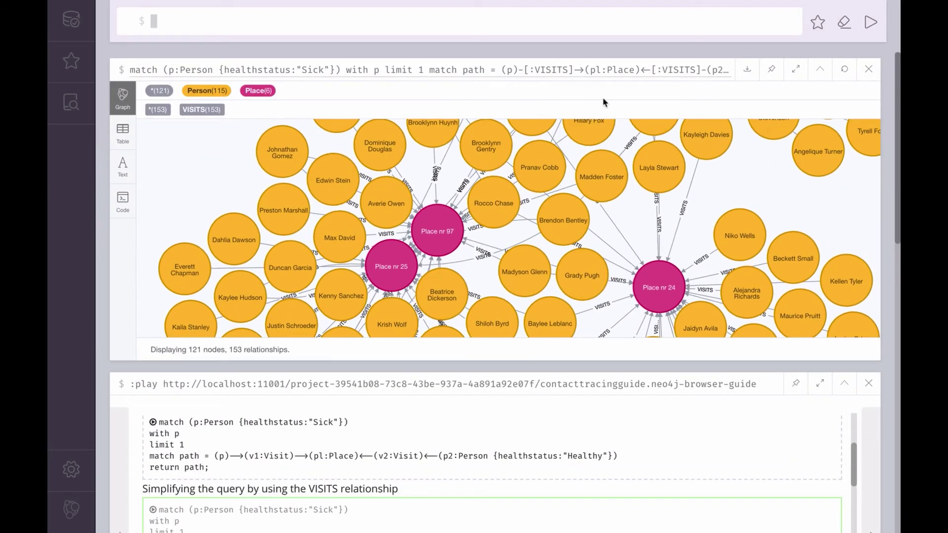
Show the VISITS graph result full screen, scaled down so the place clusters fit in view.
{"action": "left_click", "coordinate": [795, 69]}
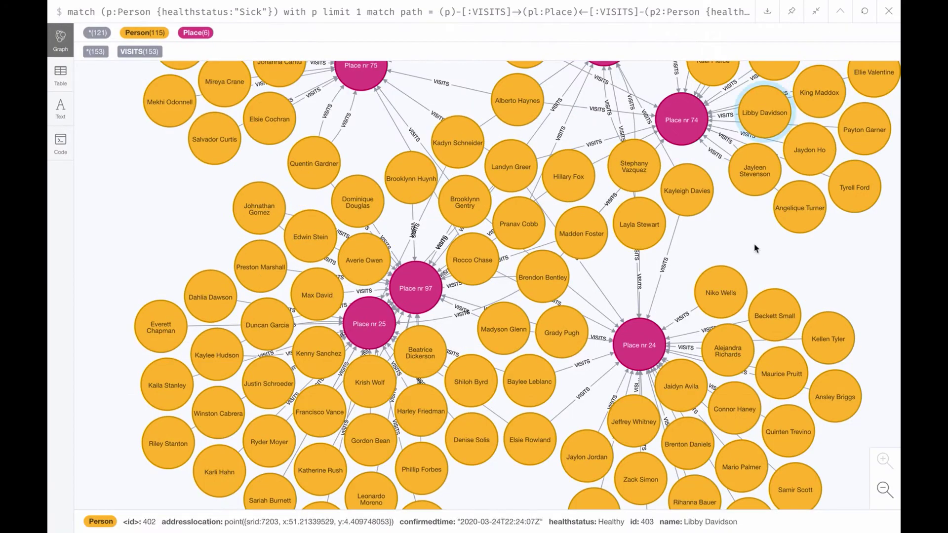
{"action": "left_click", "coordinate": [884, 499]}
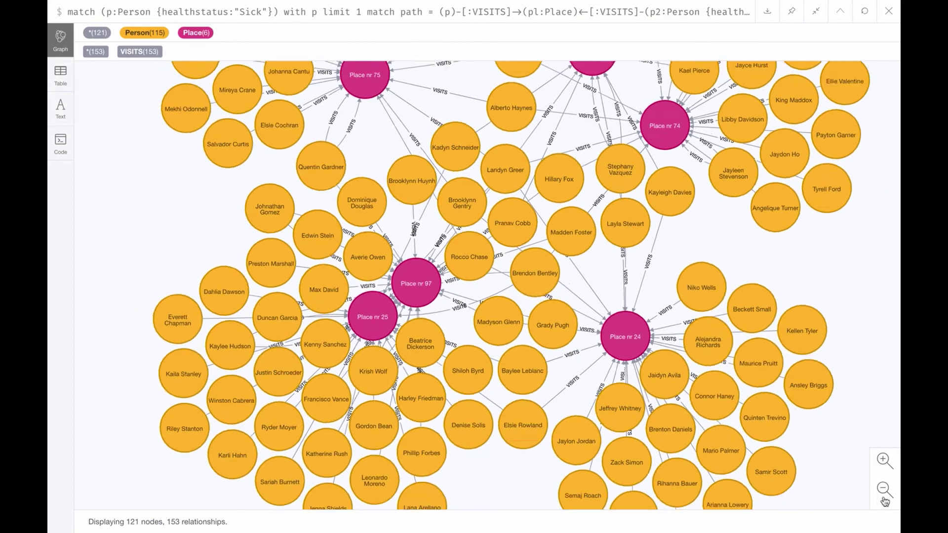
{"action": "left_click", "coordinate": [884, 499]}
{"action": "left_click", "coordinate": [884, 499]}
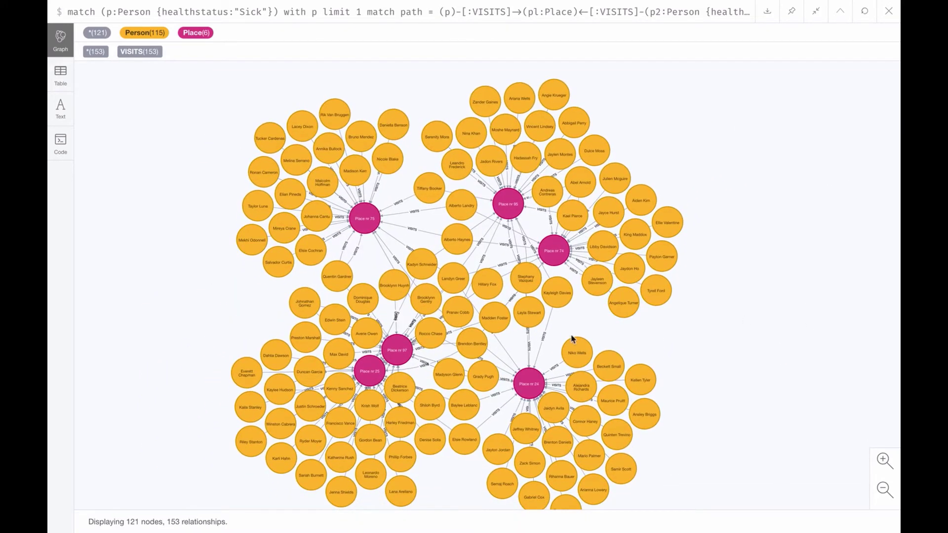
Inspect the sick person's node linking the place clusters, move it slightly, and close the graph result.
{"action": "mouse_move", "coordinate": [624, 299]}
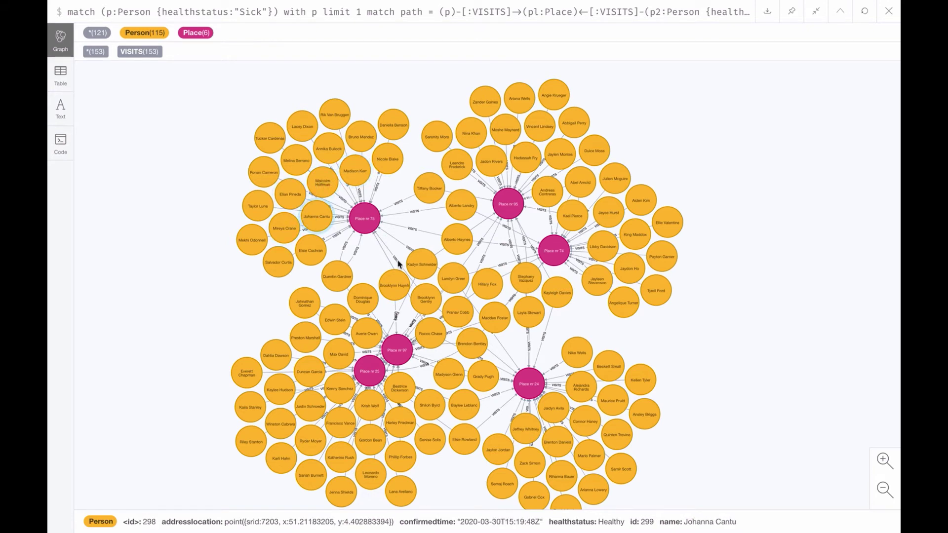
{"action": "left_click", "coordinate": [458, 285]}
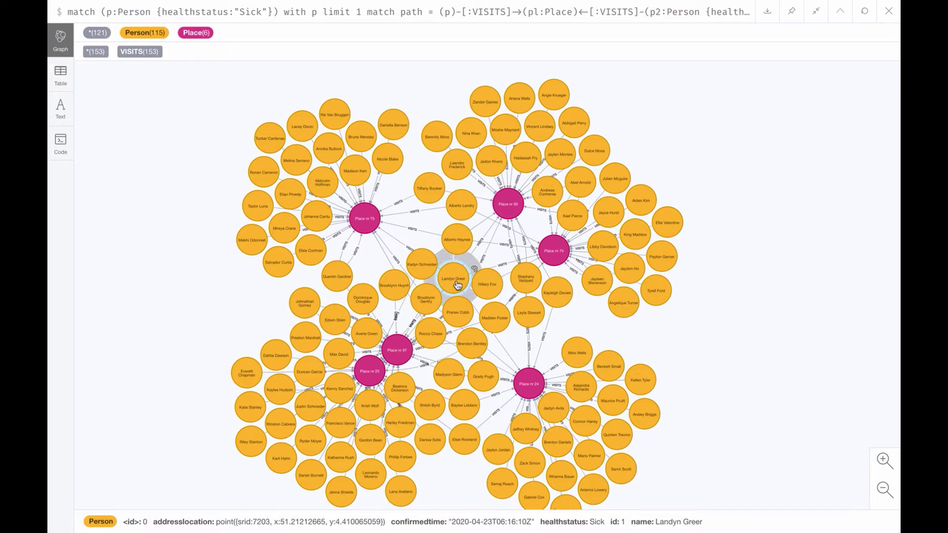
{"action": "left_click_drag", "start_coordinate": [458, 285], "coordinate": [469, 268]}
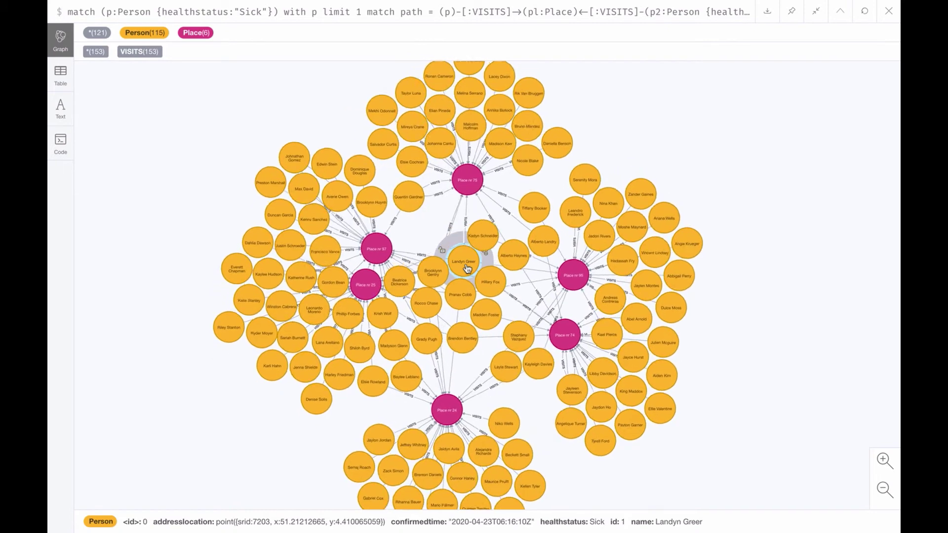
{"action": "left_click", "coordinate": [816, 10]}
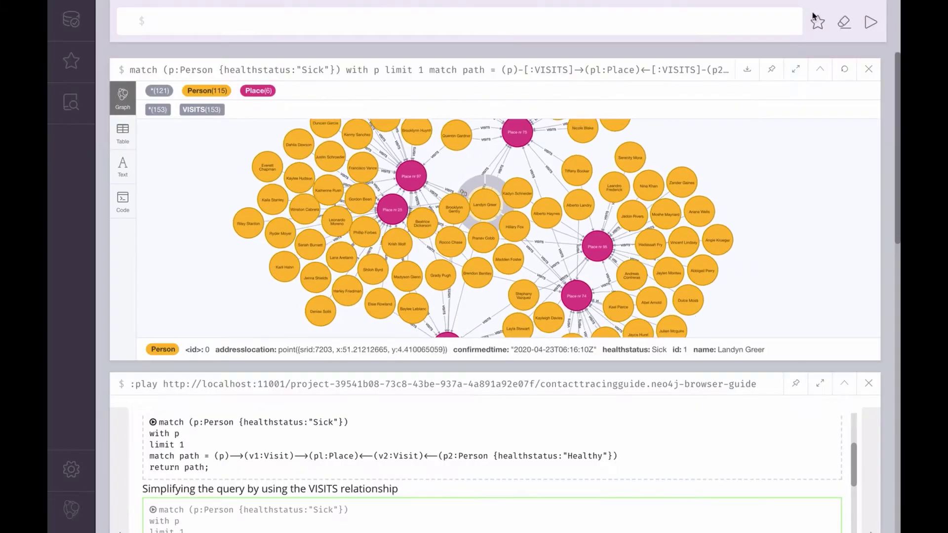
{"action": "left_click", "coordinate": [869, 69]}
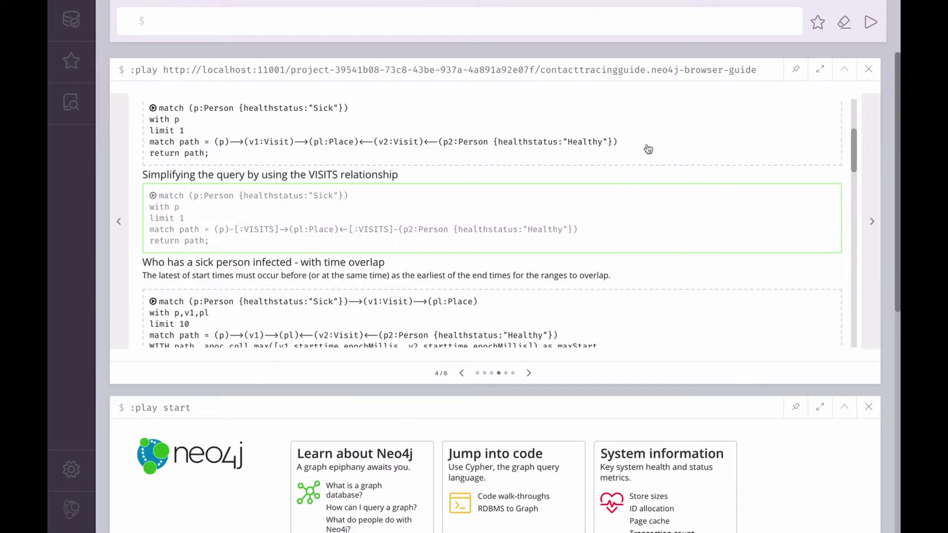
Load the unsimplified "Who has a sick person infected - with time overlap" query, examine its Sick and Healthy conditions in the enlarged editor, and run it.
{"action": "scroll", "coordinate": [670, 141], "scroll_direction": "down", "scroll_amount": 1}
{"action": "scroll", "coordinate": [670, 141], "scroll_direction": "down", "scroll_amount": 3}
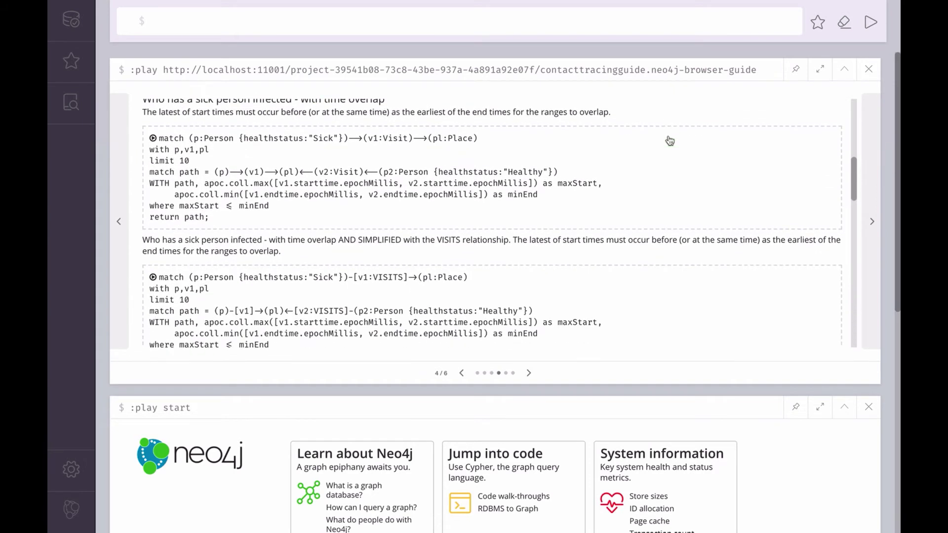
{"action": "left_click", "coordinate": [523, 187]}
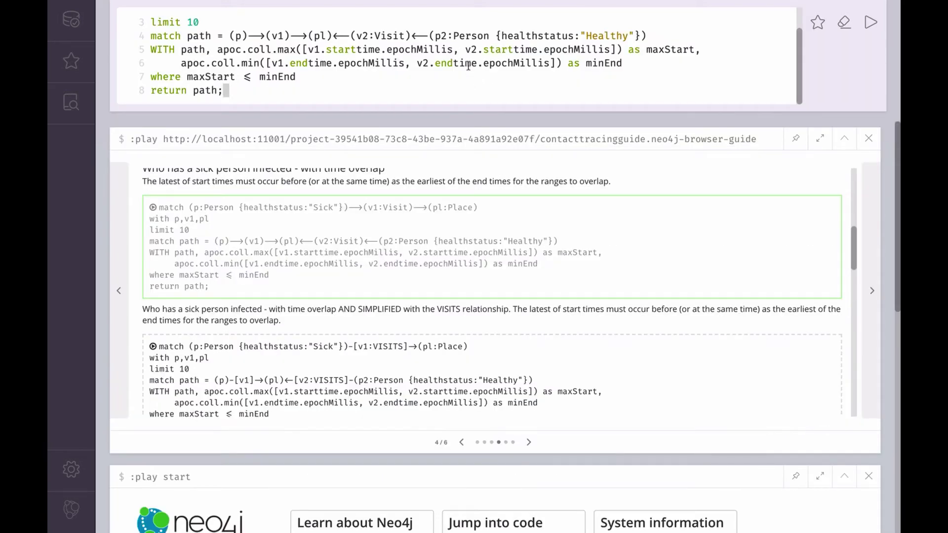
{"action": "key", "text": "Escape"}
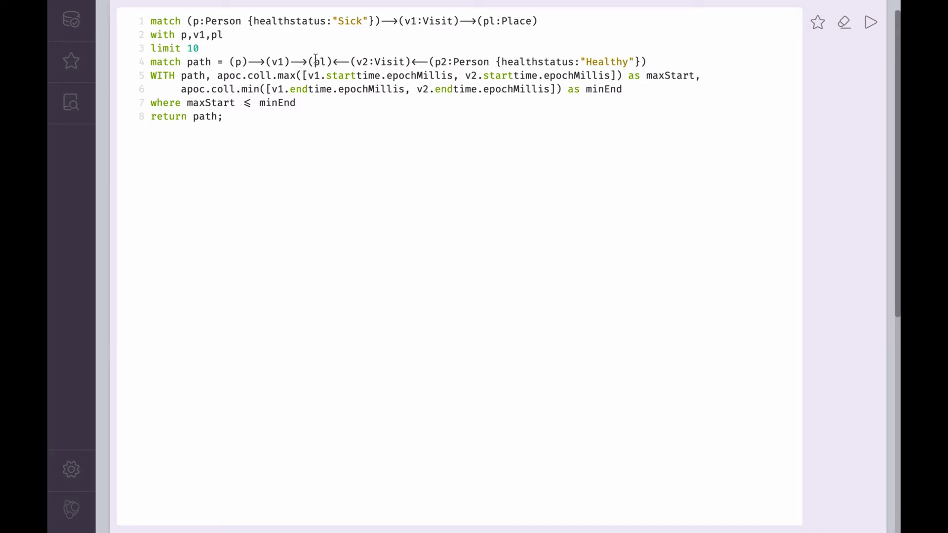
{"action": "double_click", "coordinate": [349, 21]}
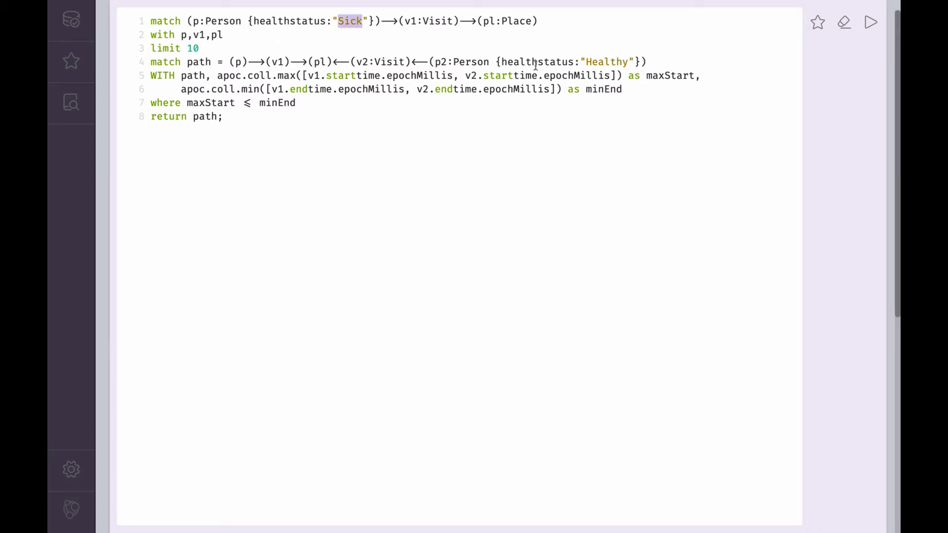
{"action": "double_click", "coordinate": [609, 61]}
{"action": "key", "text": "ctrl+Return"}
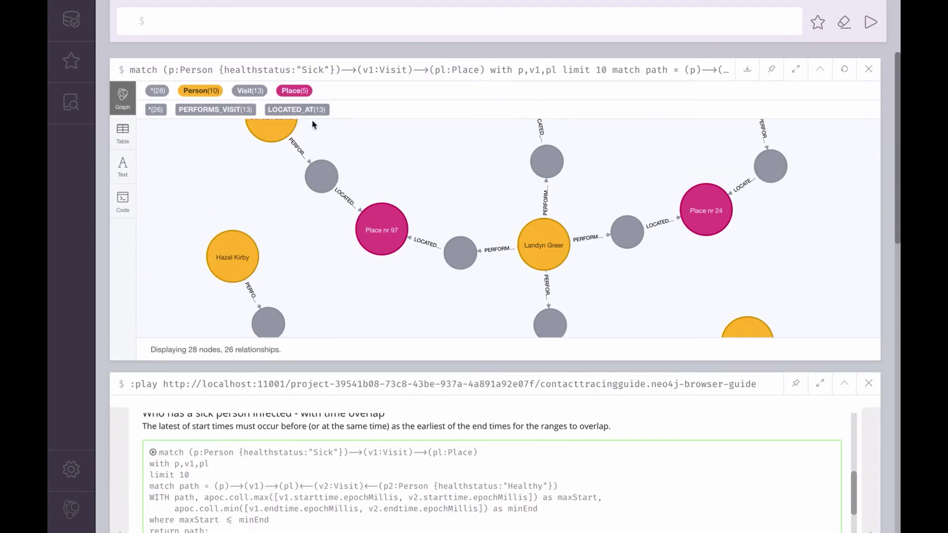
Examine the whole time-overlap graph result full screen, and return it to its normal frame size.
{"action": "left_click", "coordinate": [800, 78]}
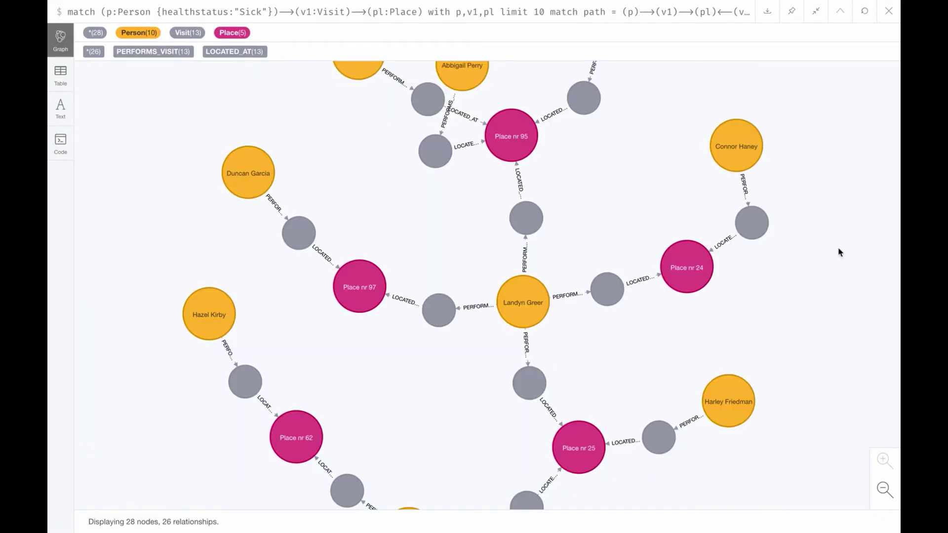
{"action": "left_click", "coordinate": [884, 489]}
{"action": "left_click", "coordinate": [888, 498]}
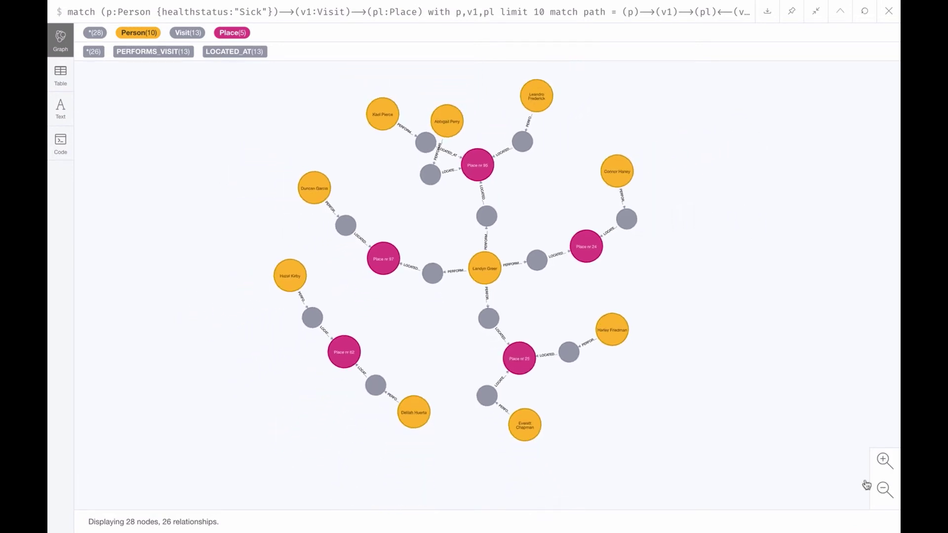
{"action": "left_click", "coordinate": [817, 17]}
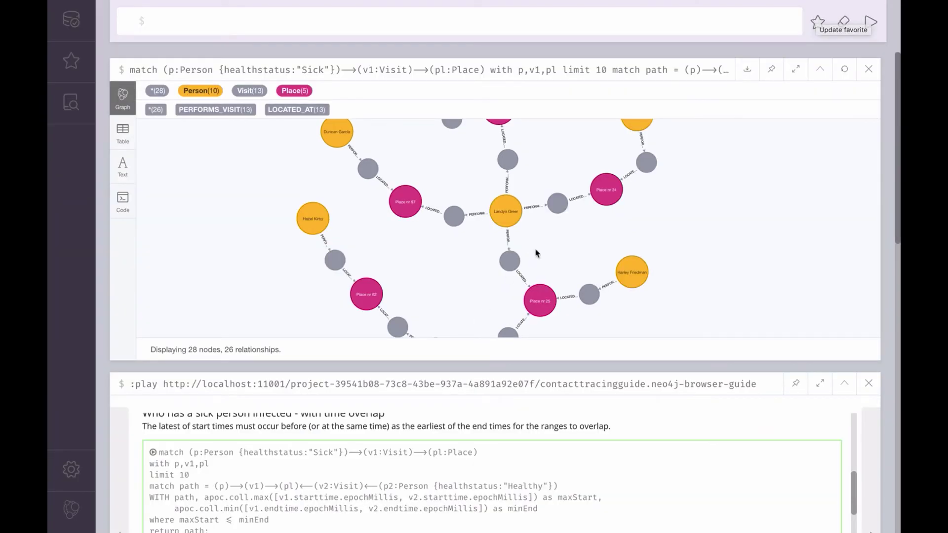
Close the time-overlap graph result and run the guide's non-visual query for which healthy person has the highest risk by overlaptime with sick people.
{"action": "left_click", "coordinate": [869, 69]}
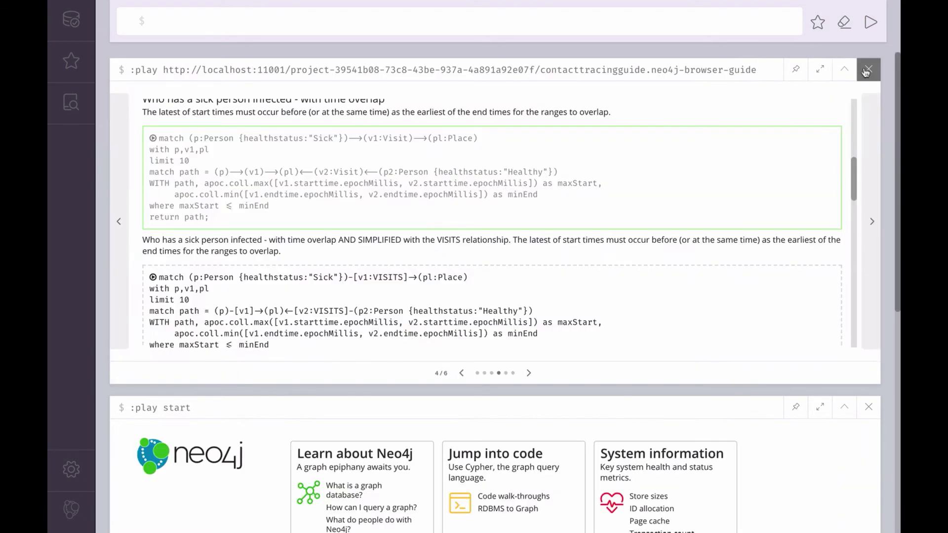
{"action": "scroll", "coordinate": [665, 159], "scroll_direction": "down", "scroll_amount": 5}
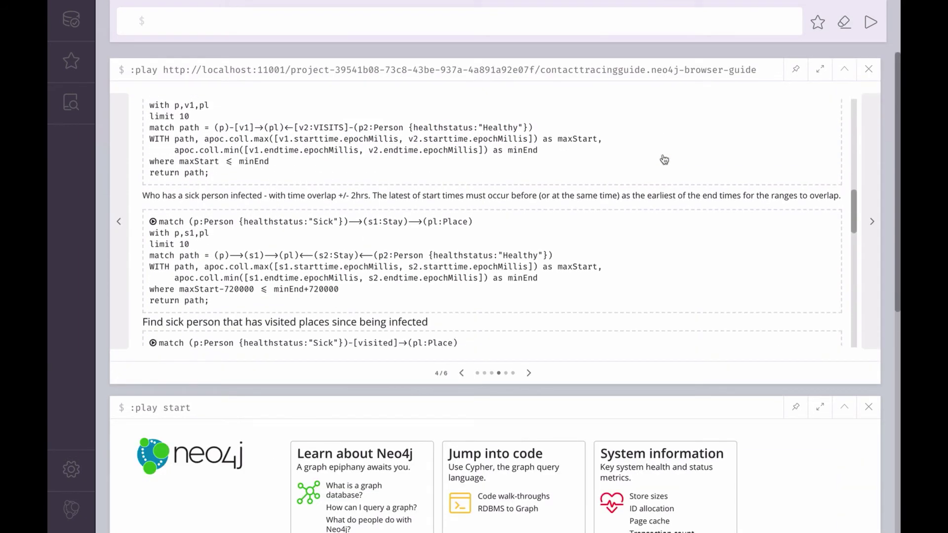
{"action": "scroll", "coordinate": [664, 159], "scroll_direction": "down", "scroll_amount": 5}
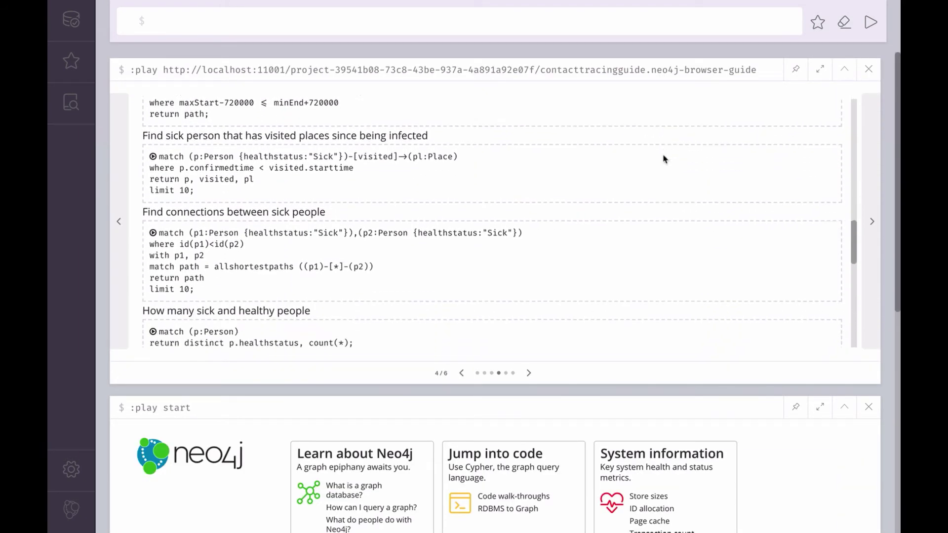
{"action": "scroll", "coordinate": [665, 159], "scroll_direction": "down", "scroll_amount": 2}
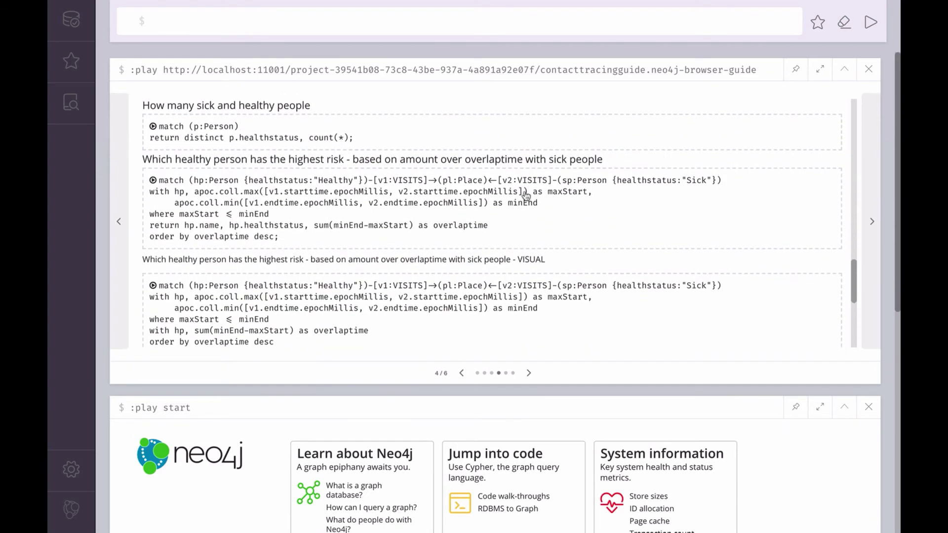
{"action": "left_click", "coordinate": [486, 205]}
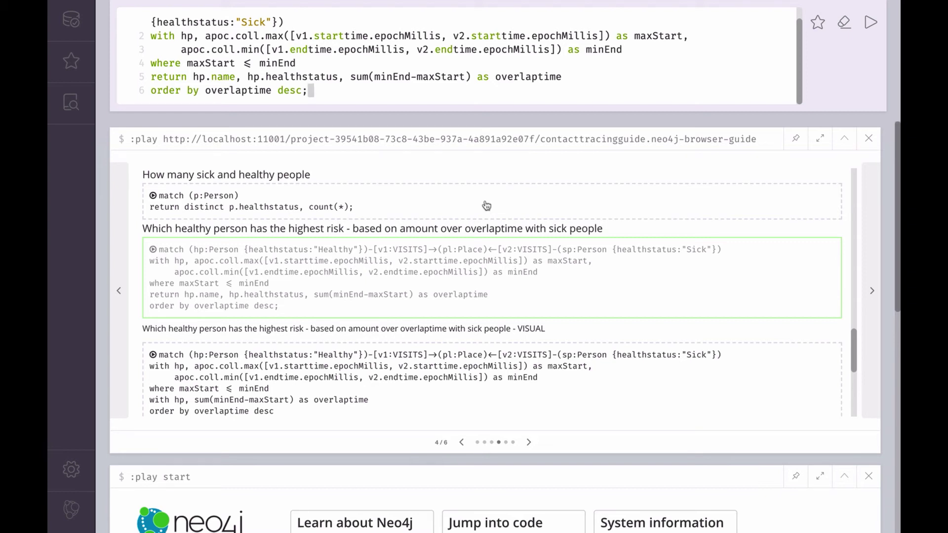
{"action": "triple_click", "coordinate": [359, 77]}
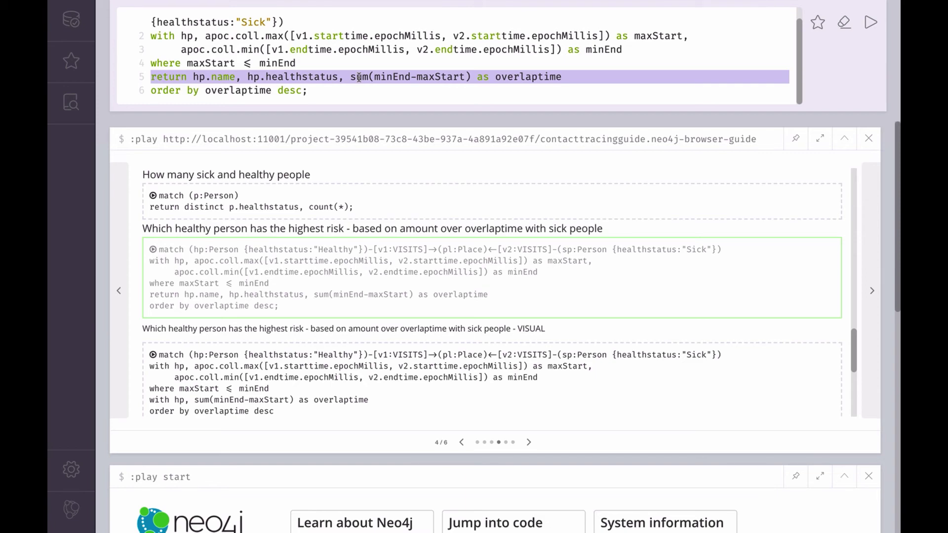
{"action": "key", "text": "ctrl+Return"}
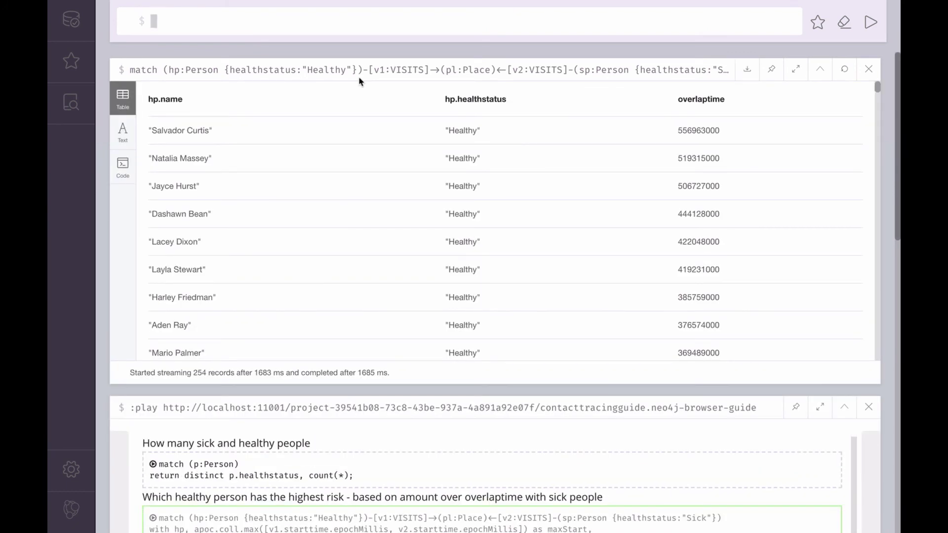
Examine the name and overlaptime of the top-ranked healthy person in the result table, and close the result.
{"action": "double_click", "coordinate": [174, 131]}
{"action": "left_click", "coordinate": [173, 131]}
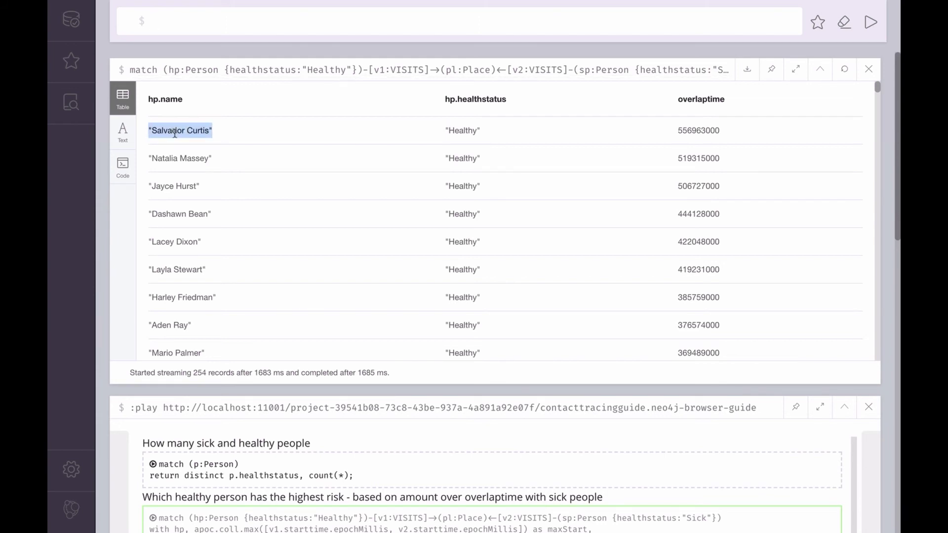
{"action": "double_click", "coordinate": [699, 130]}
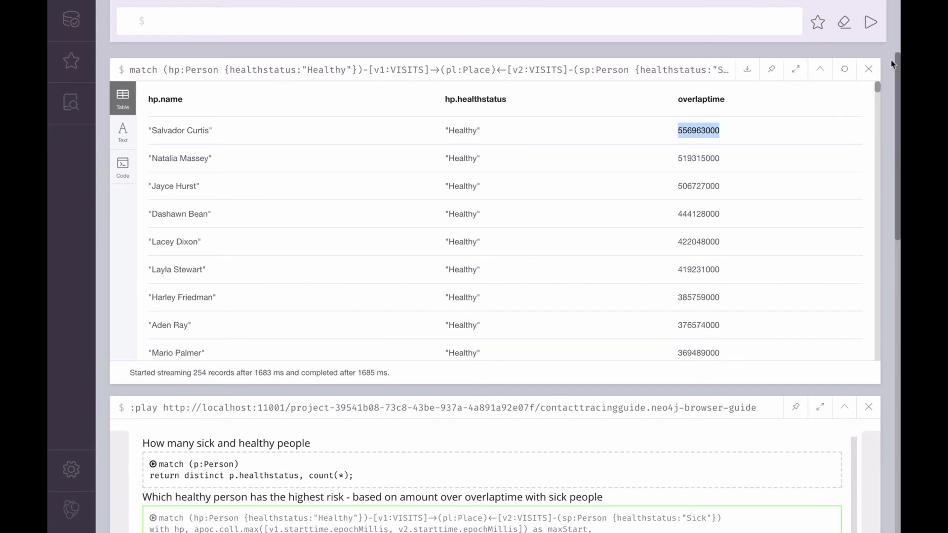
{"action": "left_click", "coordinate": [869, 69]}
Find the guide's non-visual "Places with most sick visits" query, load it into the editor, and run it.
{"action": "scroll", "coordinate": [694, 154], "scroll_direction": "down", "scroll_amount": 5}
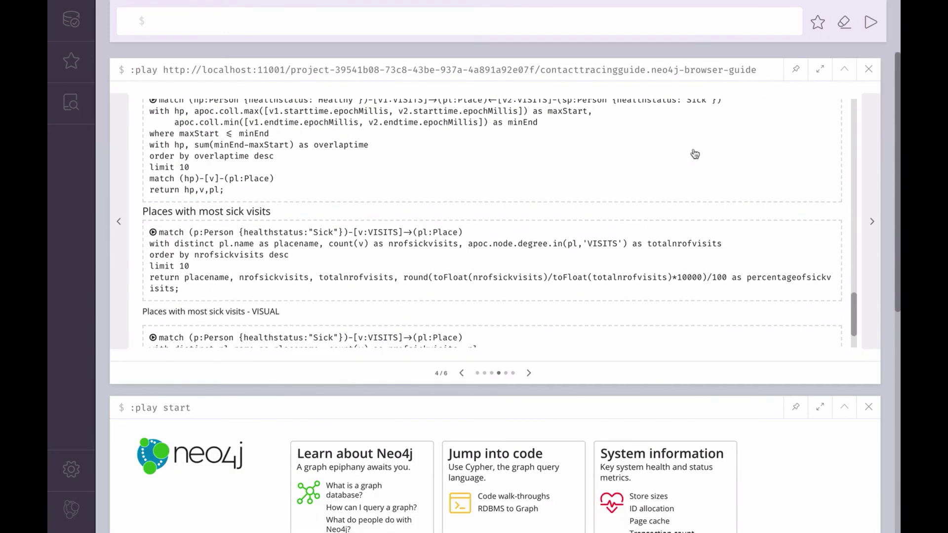
{"action": "scroll", "coordinate": [695, 155], "scroll_direction": "down", "scroll_amount": 3}
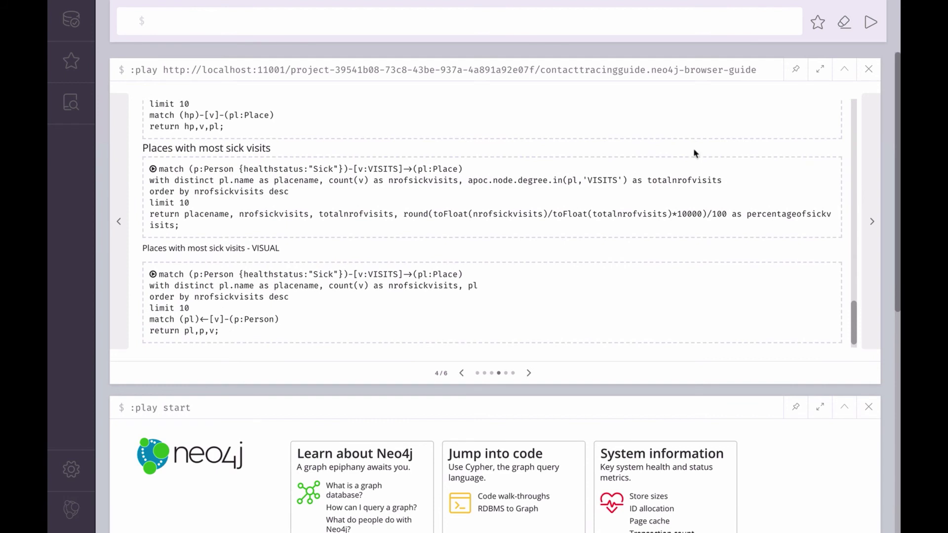
{"action": "left_click", "coordinate": [388, 190]}
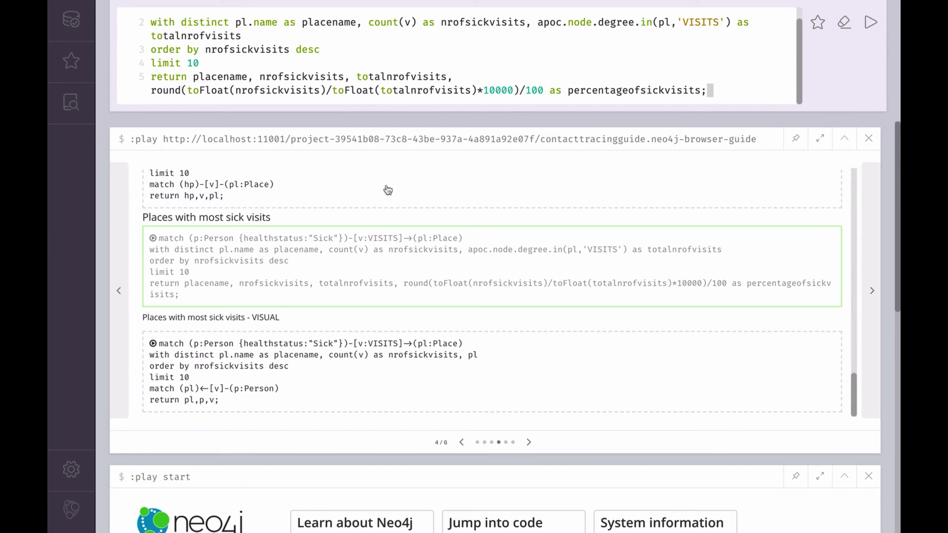
{"action": "key", "text": "ctrl+Return"}
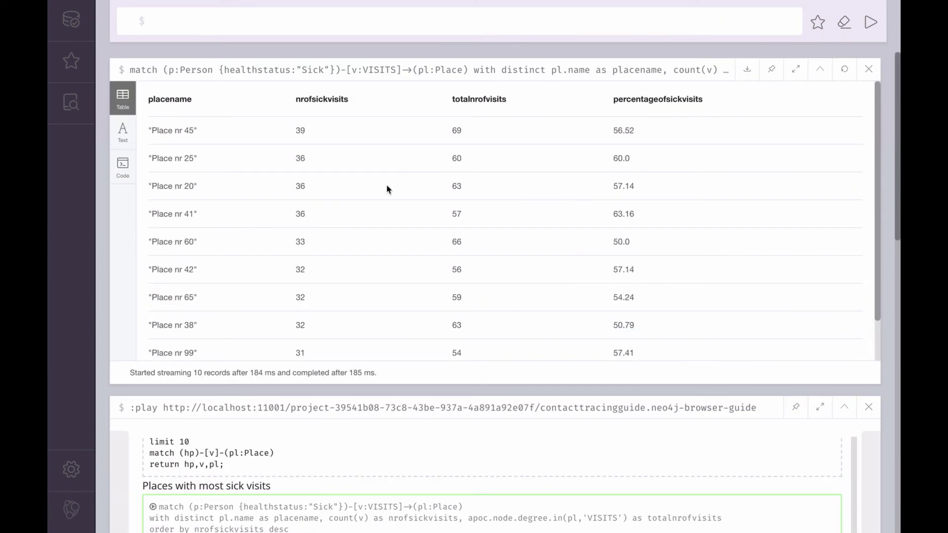
Examine the top-ranked place's name, sick visits, total visits and percentage of sick visits, and close the result table.
{"action": "triple_click", "coordinate": [163, 131]}
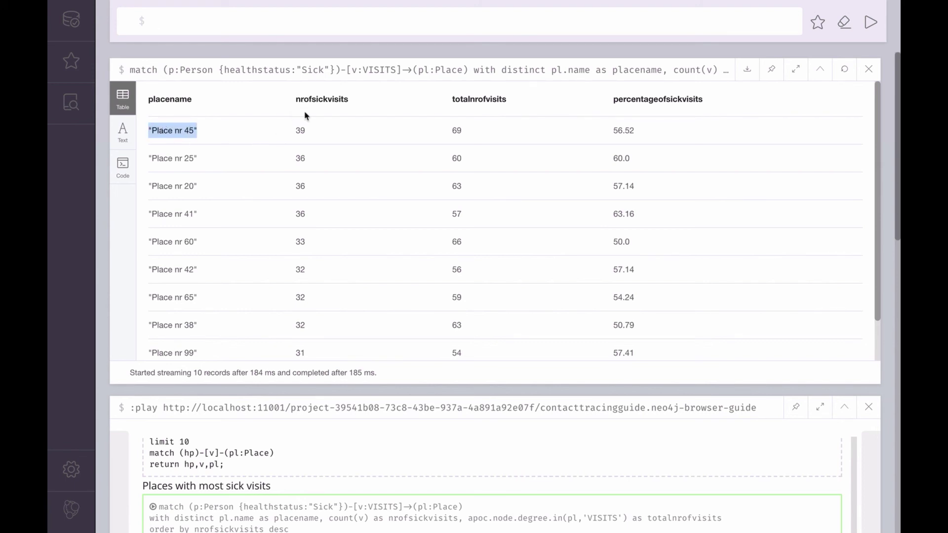
{"action": "double_click", "coordinate": [301, 136]}
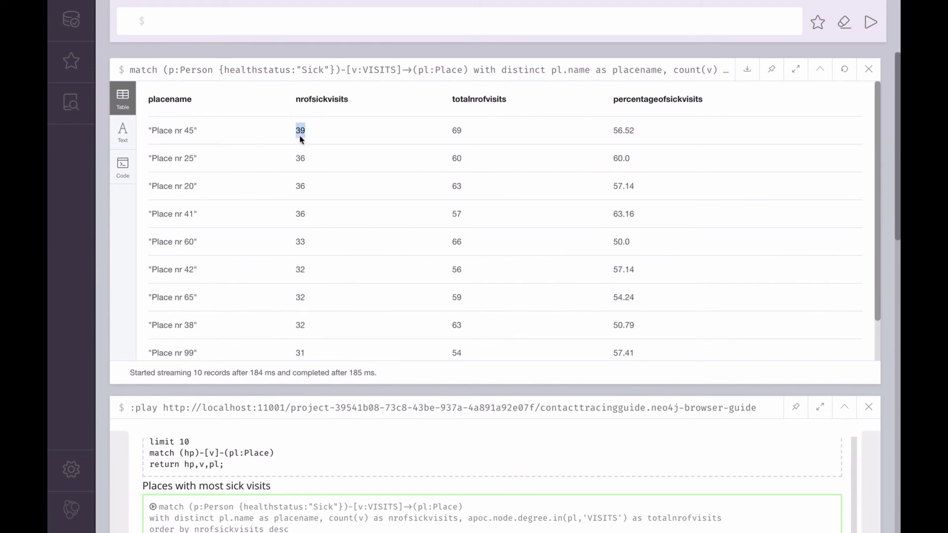
{"action": "double_click", "coordinate": [457, 131]}
{"action": "double_click", "coordinate": [622, 127]}
{"action": "left_click", "coordinate": [872, 75]}
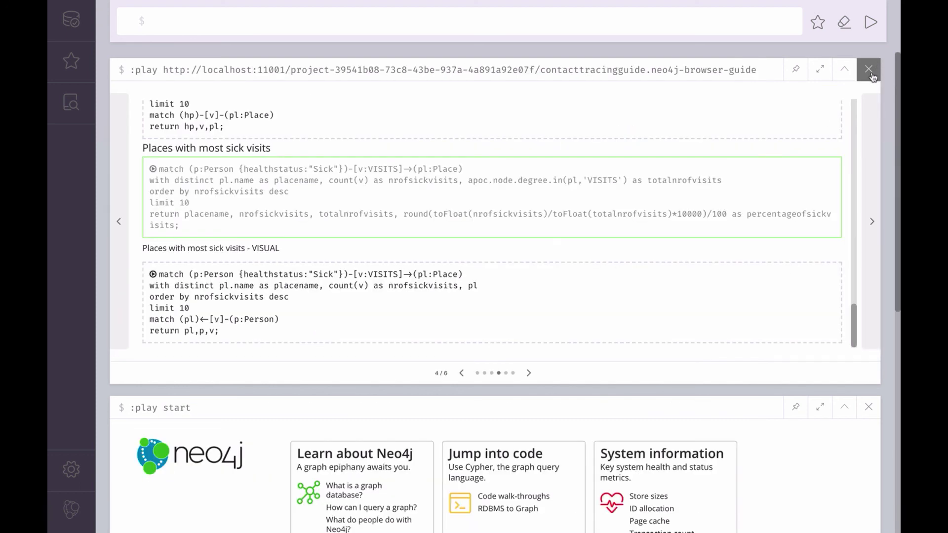